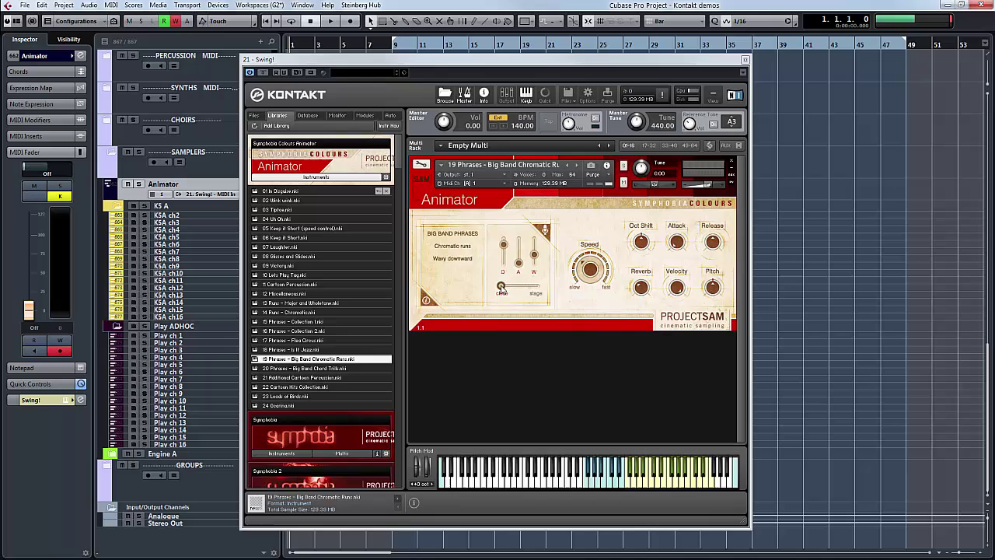
Sweep the Chromatic Runs mic mix toward stage and back, leaving it fully on close
left_click_drag(501, 288, 535, 289)
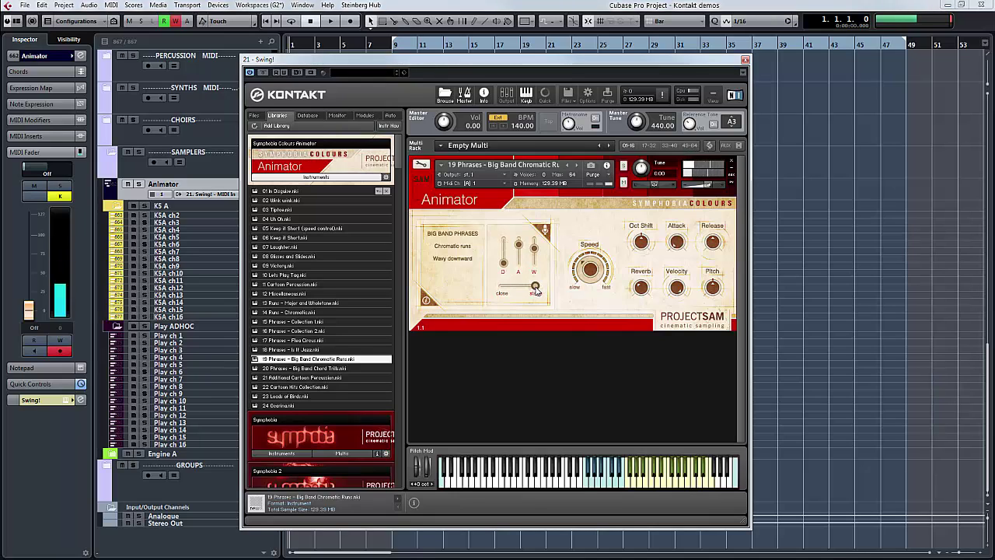
left_click_drag(536, 291, 515, 291)
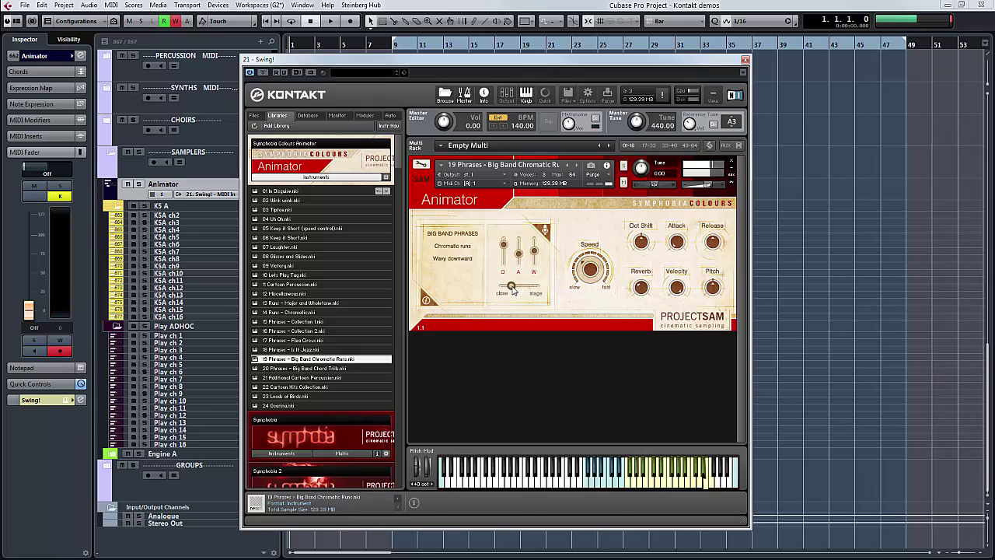
left_click_drag(515, 290, 495, 294)
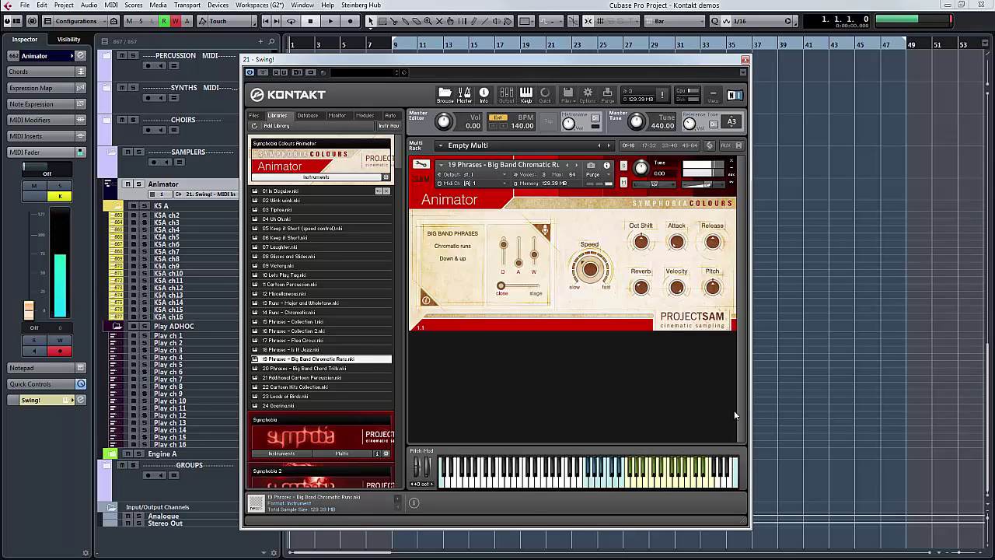
Vary the Chromatic Runs speed between about 120% and 136%, finishing at 104%
left_click_drag(580, 272, 582, 267)
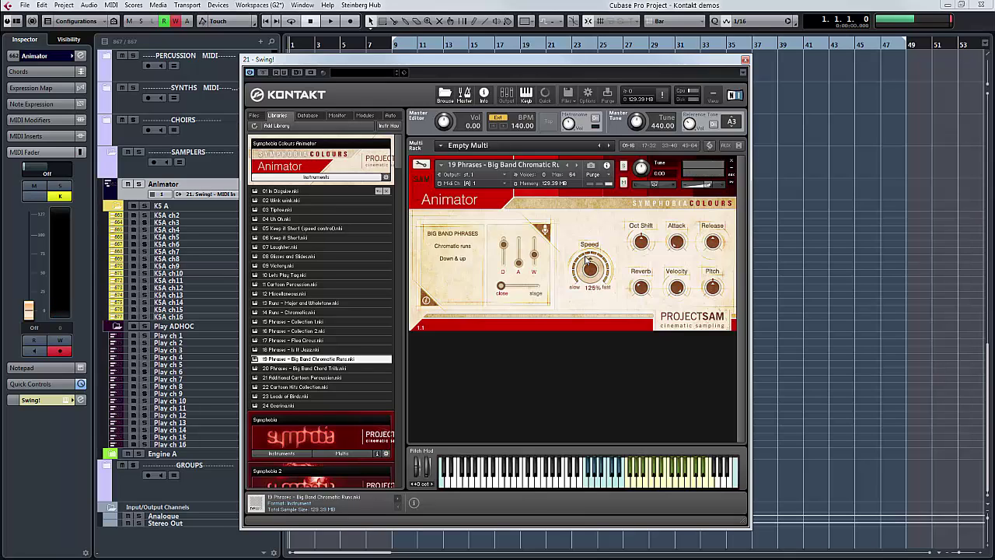
mouse_move(589, 253)
left_mouse_down()
mouse_move(583, 275)
mouse_move(590, 255)
left_mouse_up()
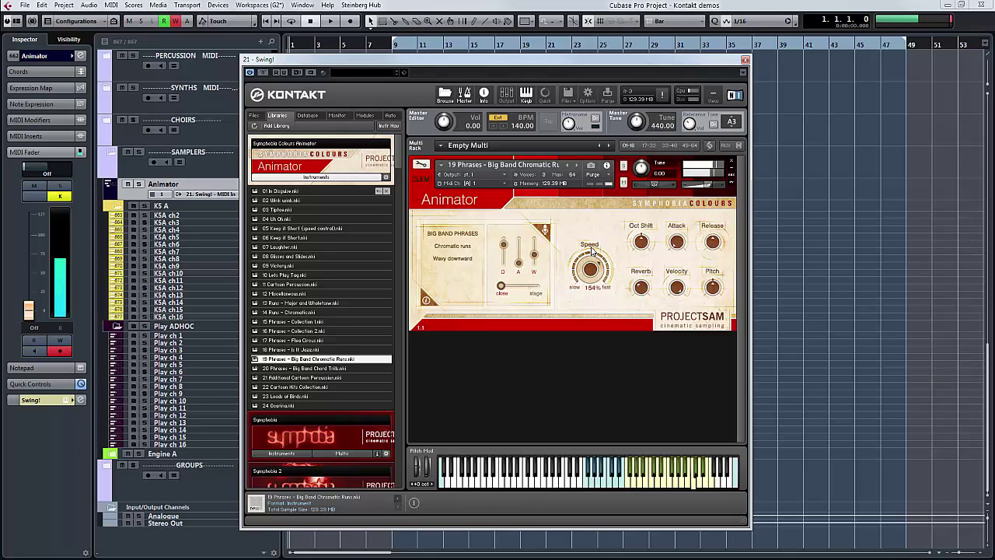
left_click_drag(592, 251, 580, 266)
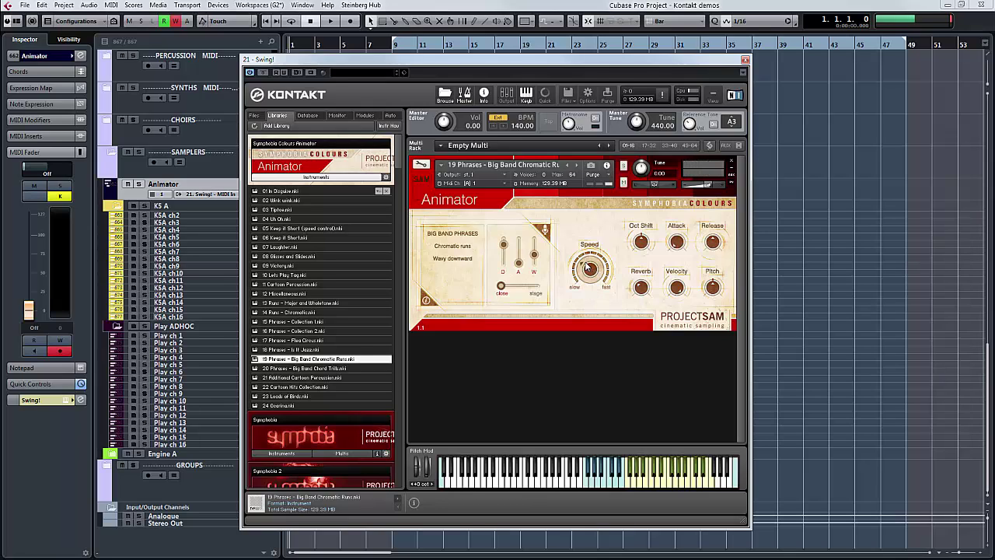
mouse_move(589, 267)
left_mouse_down()
mouse_move(603, 255)
mouse_move(589, 267)
left_mouse_up()
left_click_drag(589, 265, 607, 249)
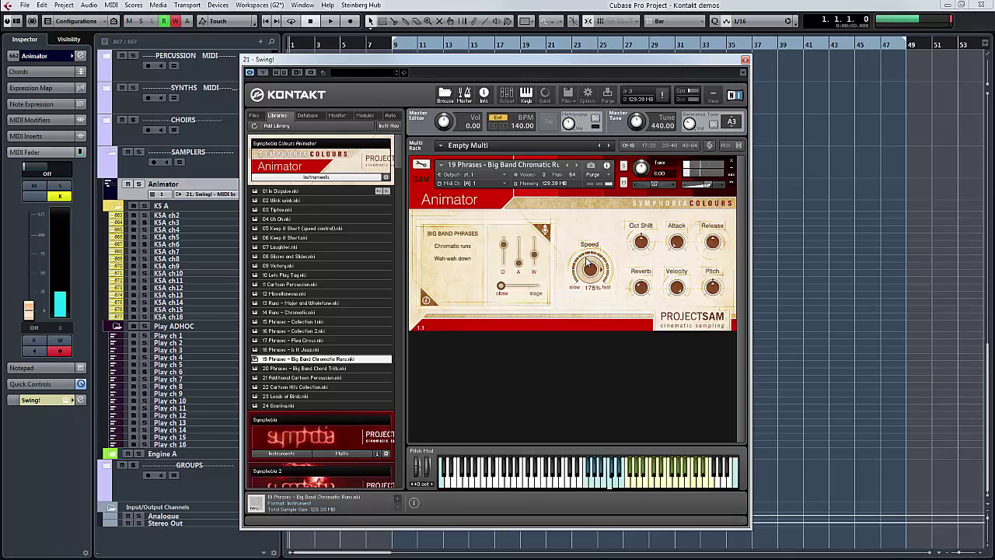
left_click_drag(591, 267, 580, 289)
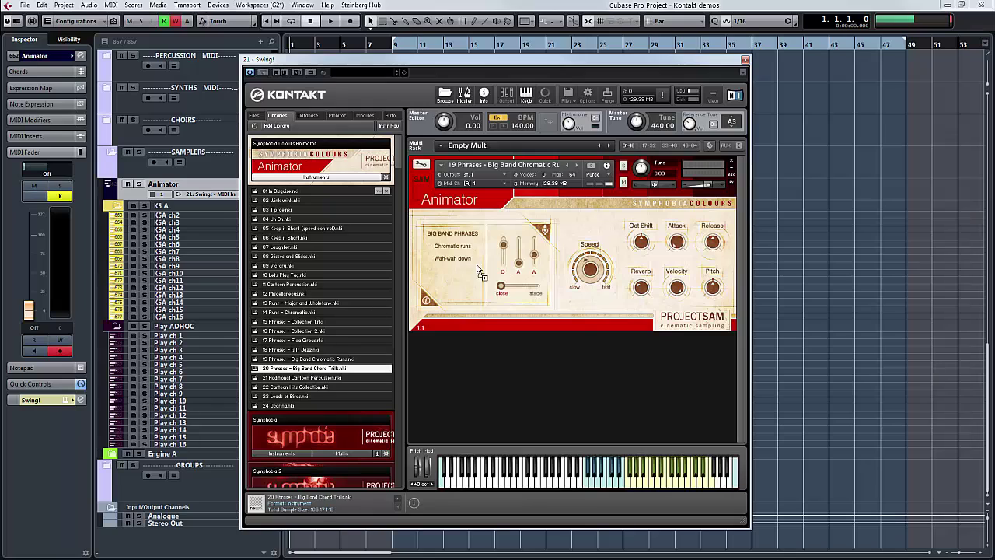
Load '20 Phrases - Big Band Chord Trills.nki' over Chromatic Runs and try speeds from 158% to about 125%
left_click_drag(315, 369, 479, 278)
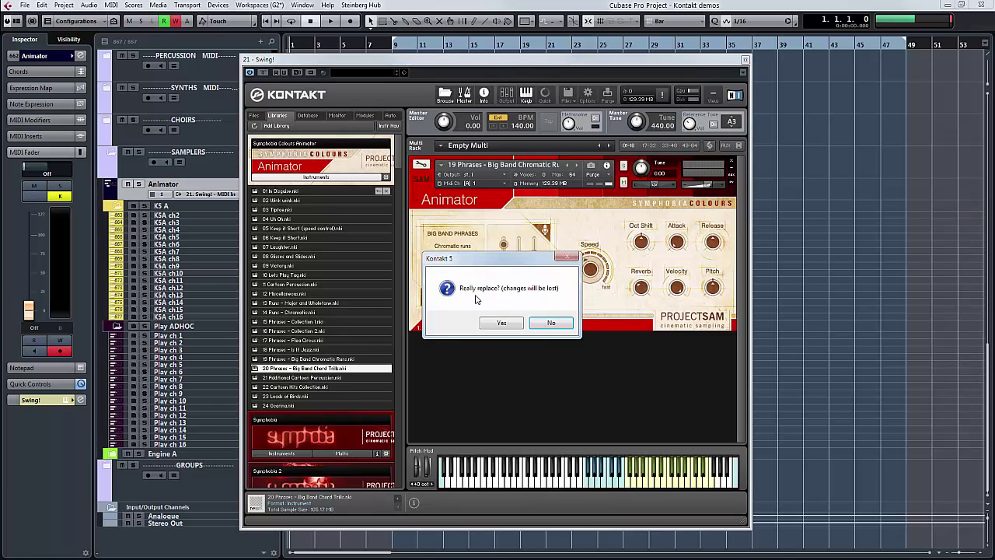
left_click(502, 325)
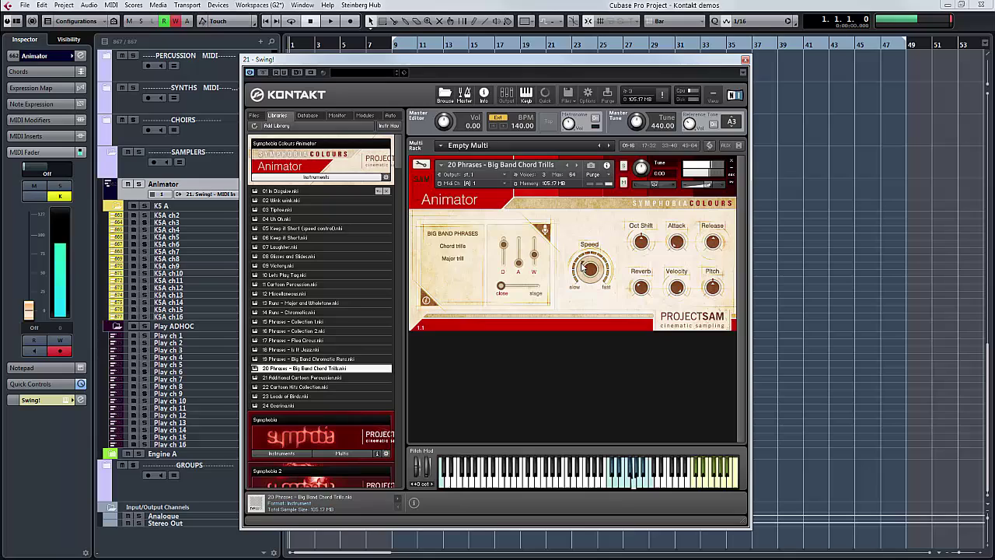
mouse_move(590, 269)
left_click_drag(581, 276, 592, 245)
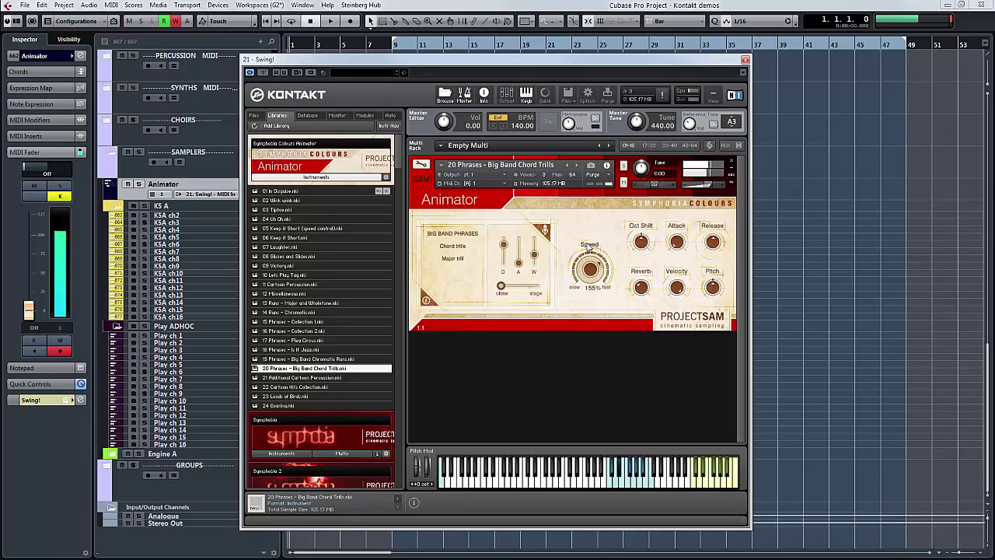
left_click_drag(592, 245, 588, 259)
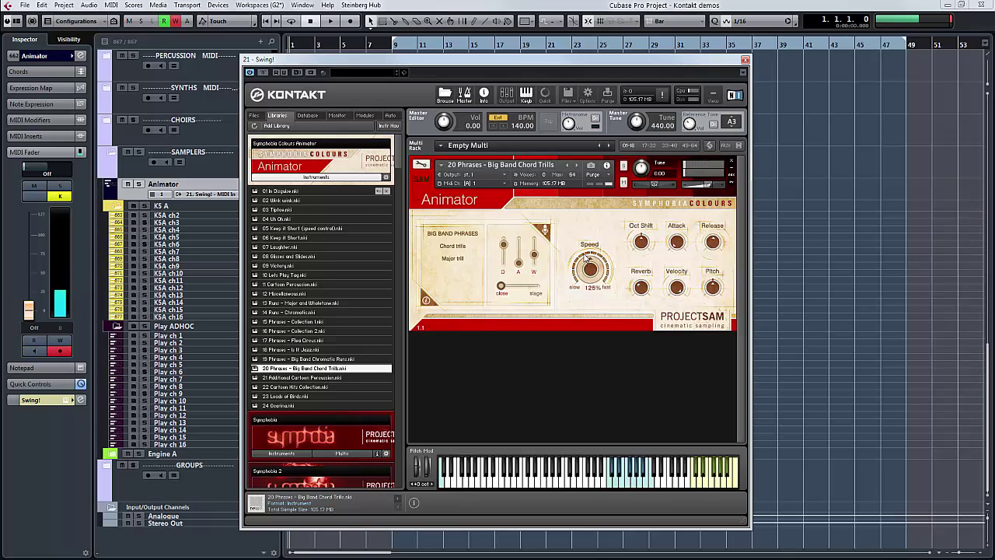
left_click_drag(589, 259, 582, 261)
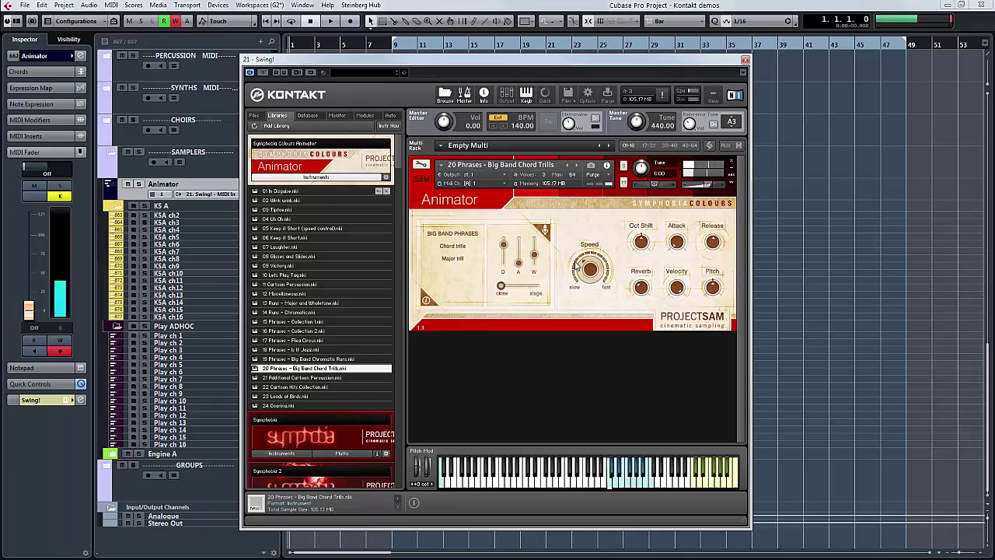
Load Additional Cartoon Percussion over the chord trills, then slow its speed and lower the reverb
left_click_drag(300, 377, 556, 249)
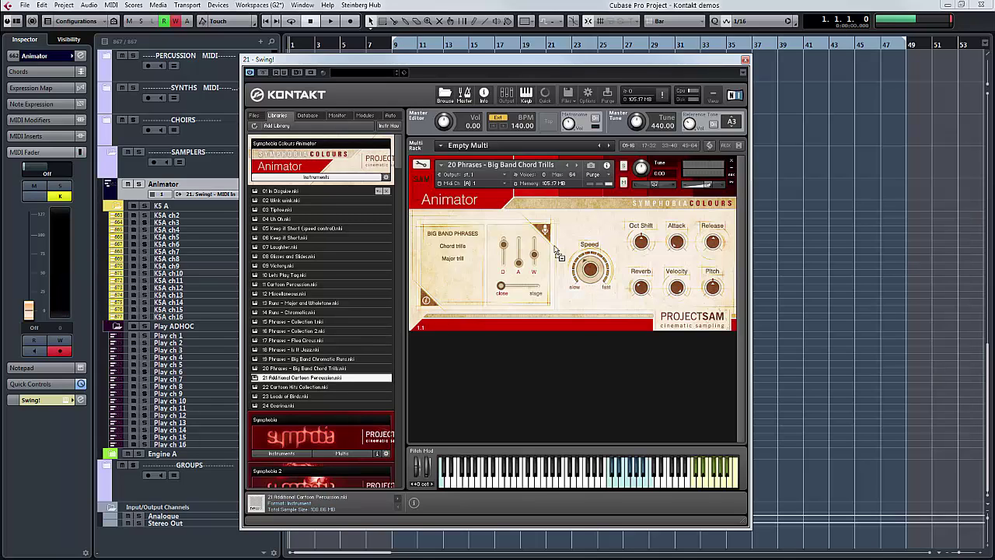
left_click(502, 325)
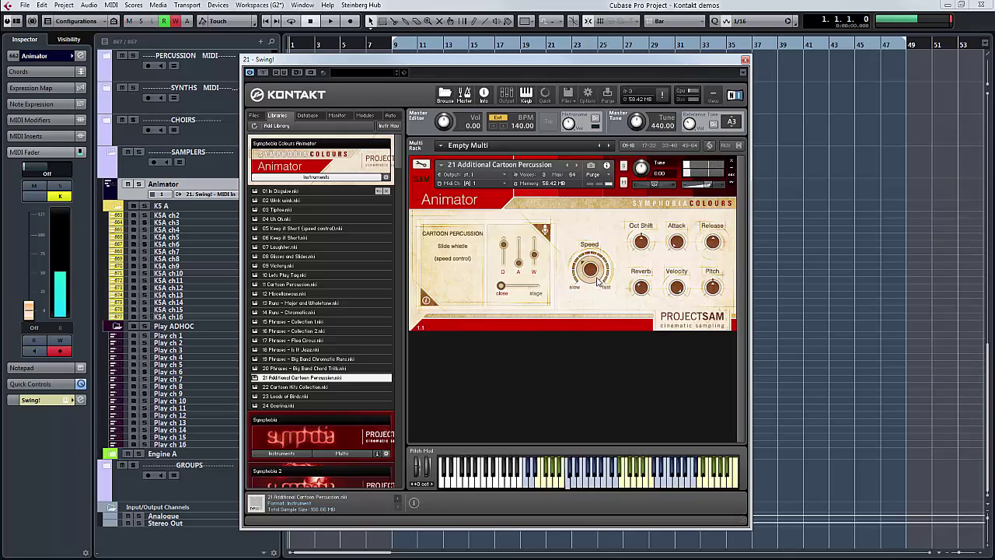
mouse_move(586, 265)
left_mouse_down()
mouse_move(581, 278)
mouse_move(580, 269)
left_mouse_up()
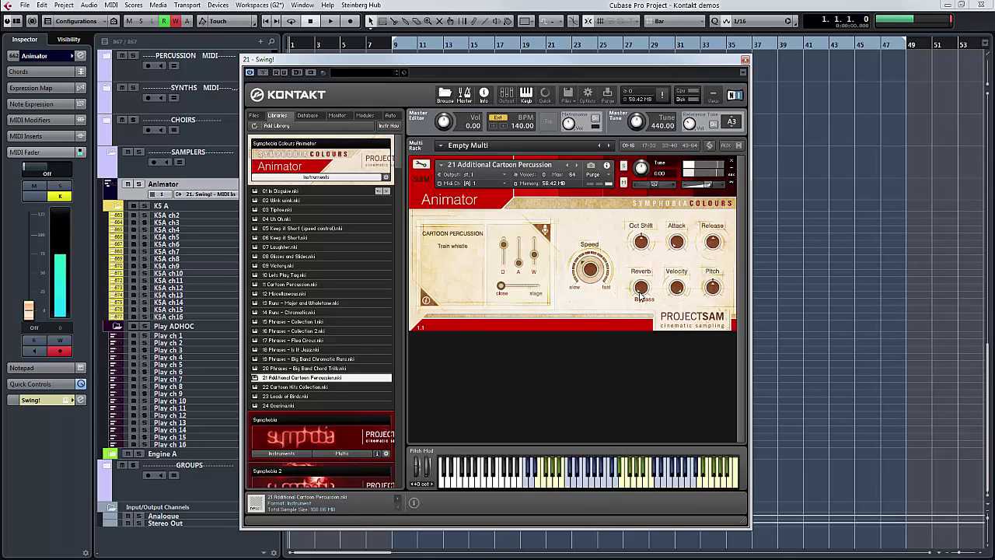
scroll(638, 287, "down", 3)
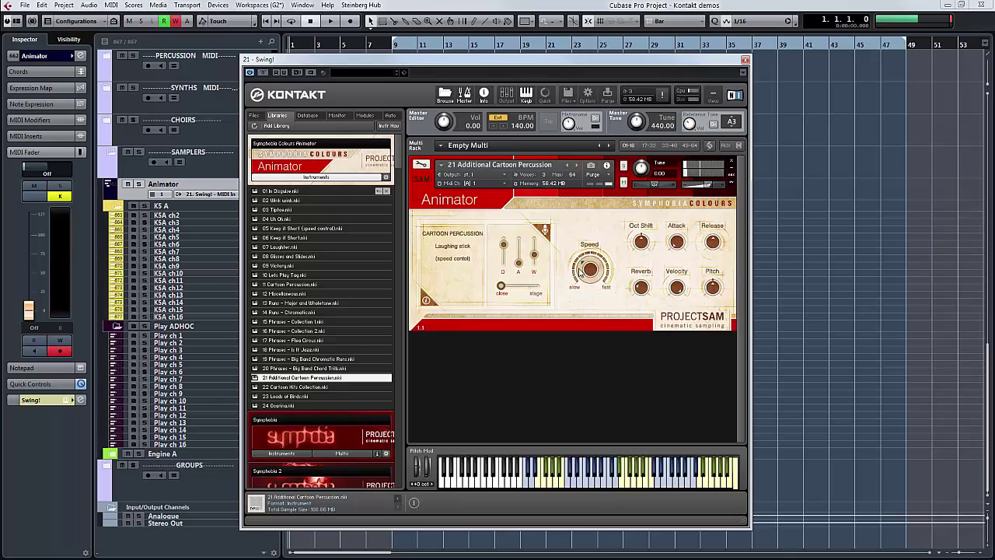
Raise the Kontakt keyboard range with Octave Up until it reads +3 oct
left_click(433, 483)
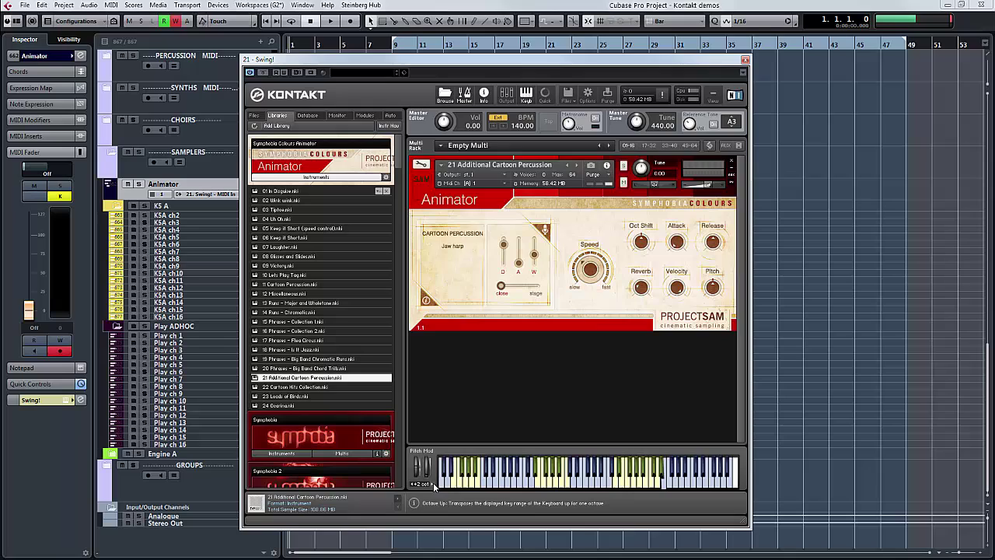
left_click(433, 483)
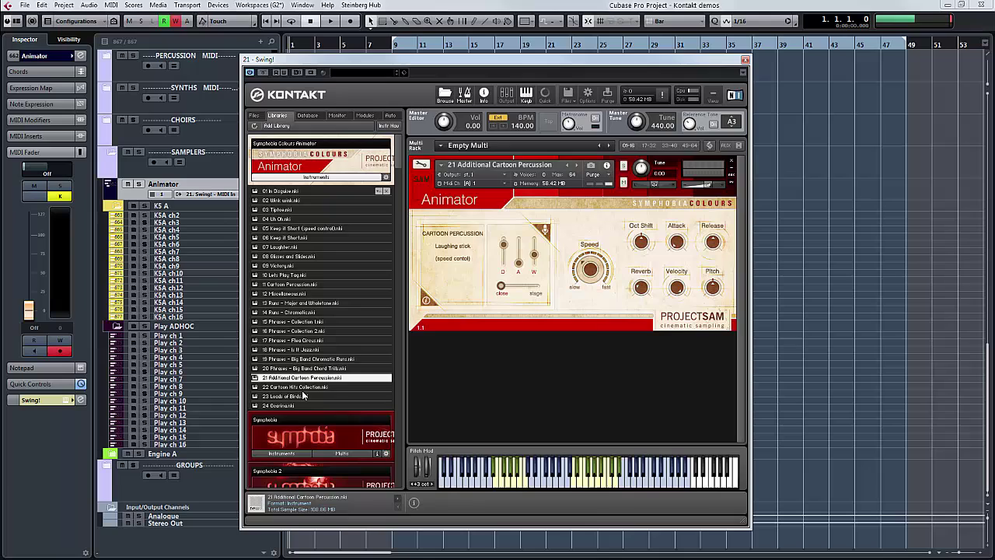
Load 22 Cartoon Hits Collection.nki over the percussion patch and lower the keyboard to +0 oct
double_click(299, 387)
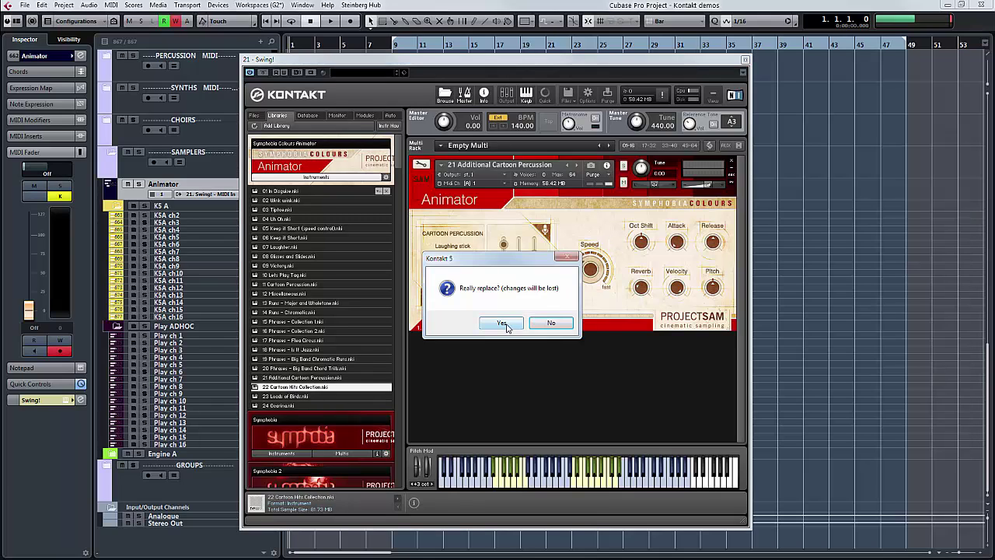
left_click(504, 325)
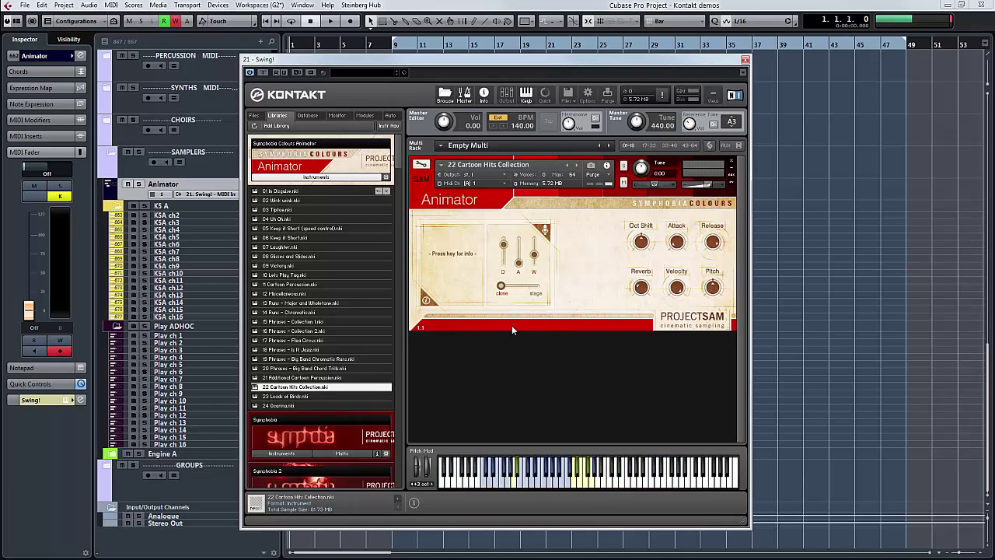
left_click(412, 483)
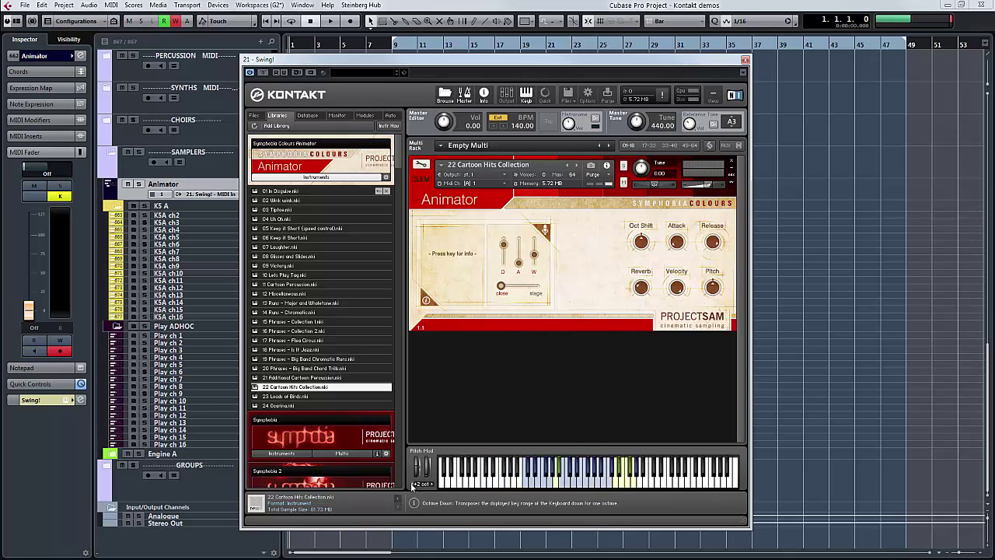
left_click(412, 484)
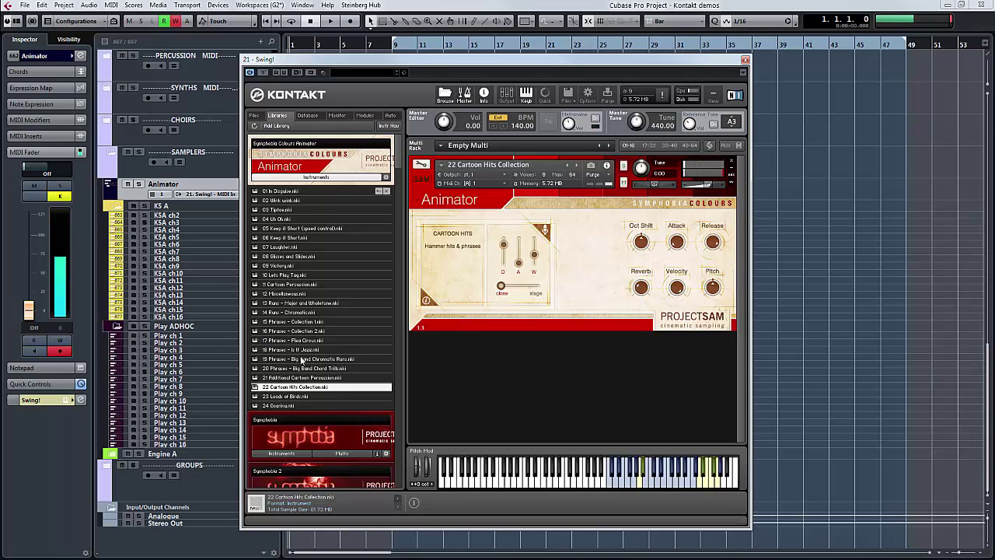
Load 23 Loads of Birds.nki from the Libraries browser
left_click(308, 397)
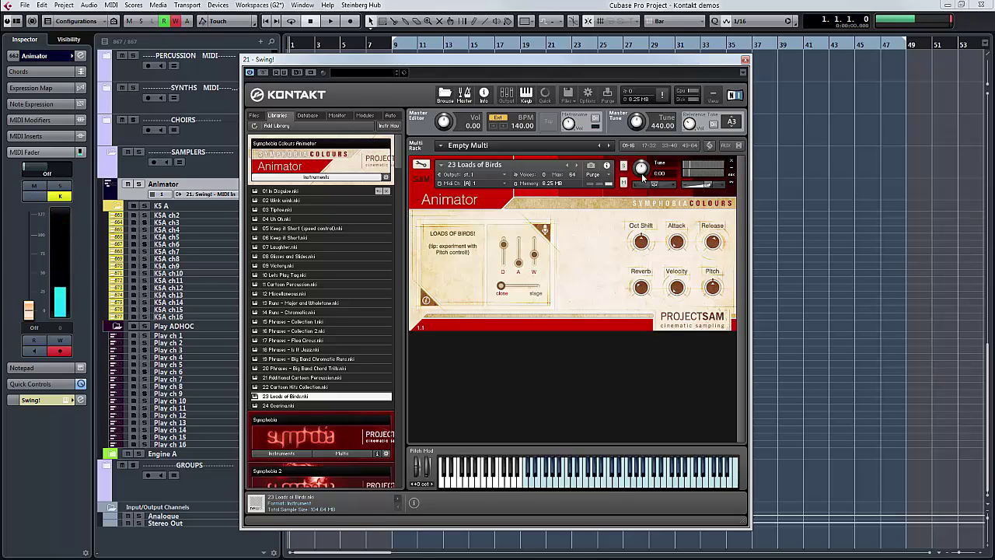
left_click_drag(638, 168, 633, 196)
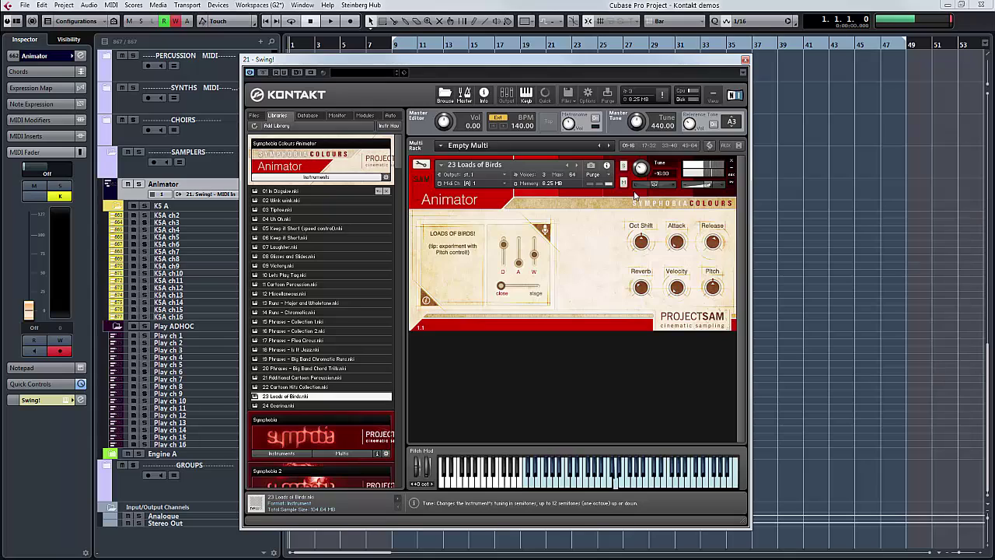
mouse_move(643, 173)
left_mouse_down()
mouse_move(644, 148)
mouse_move(641, 155)
left_mouse_up()
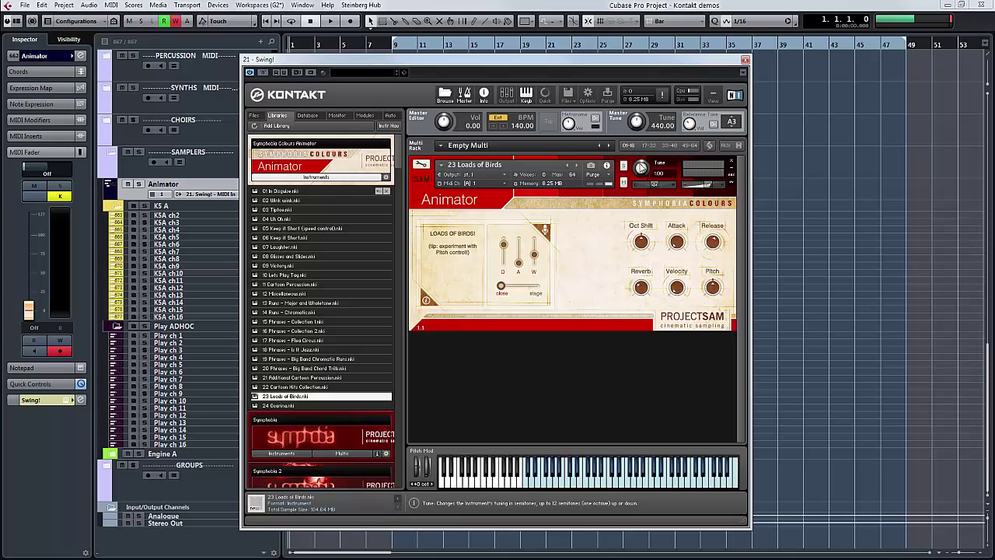
left_click_drag(642, 166, 637, 182)
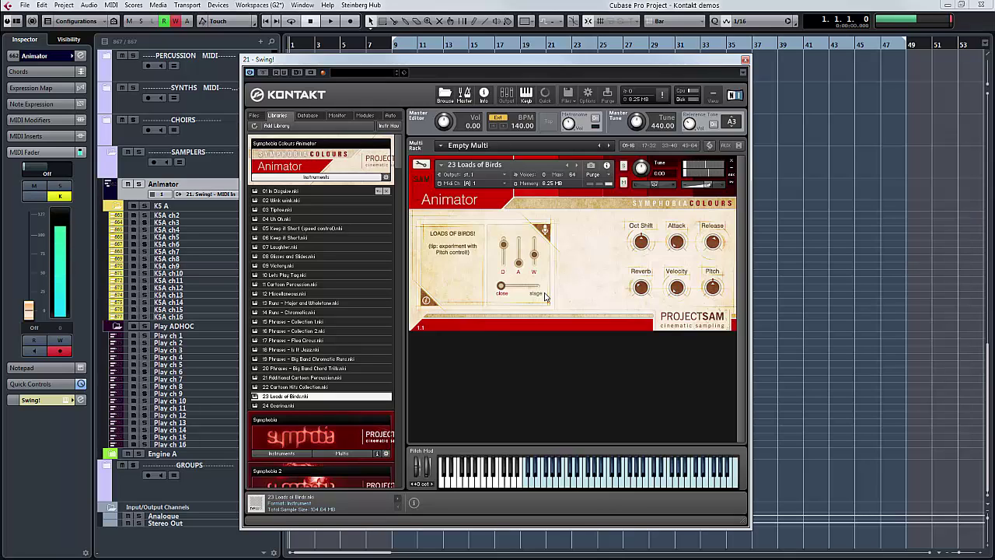
Drag 24 Ocarina.nki onto the rack and confirm replacing Loads of Birds
left_click(298, 406)
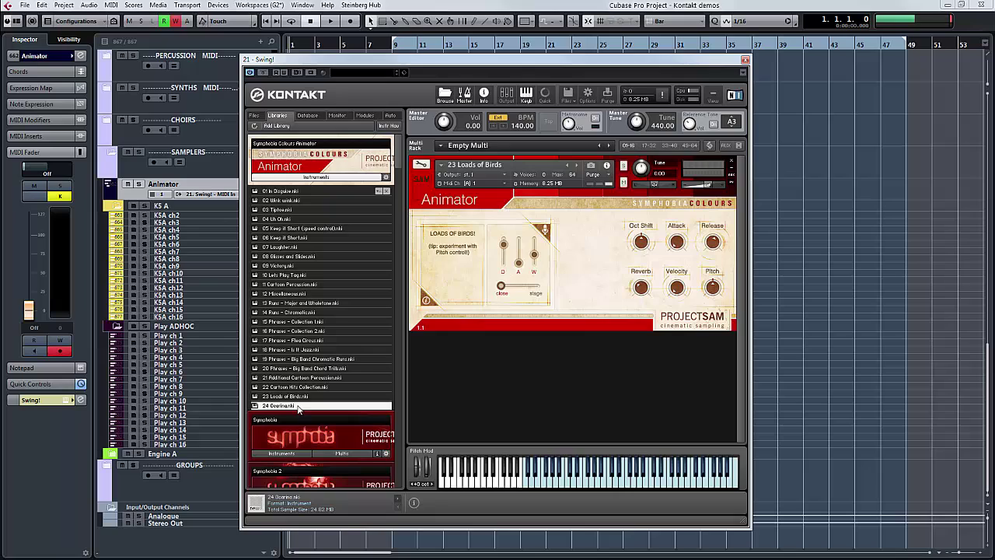
left_click_drag(532, 276, 589, 241)
left_click(501, 324)
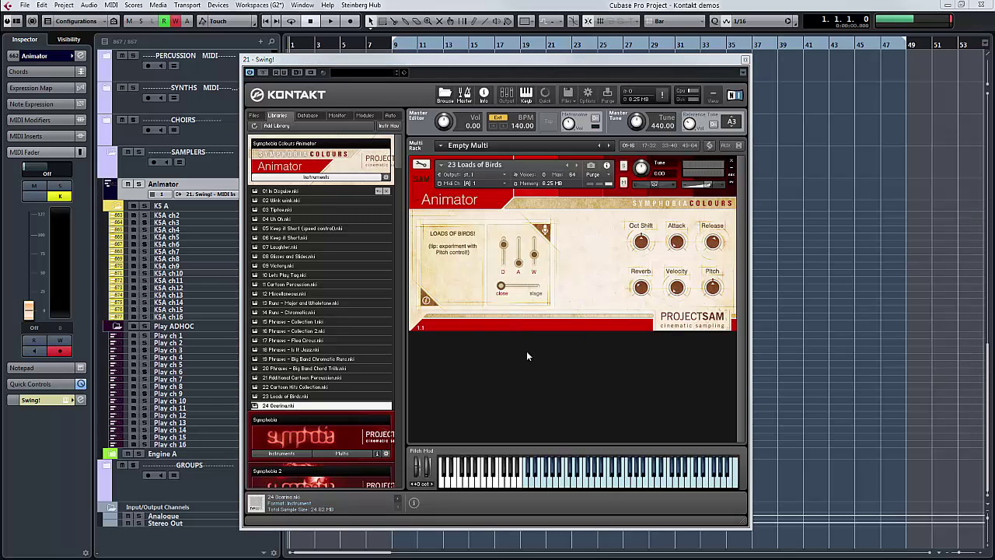